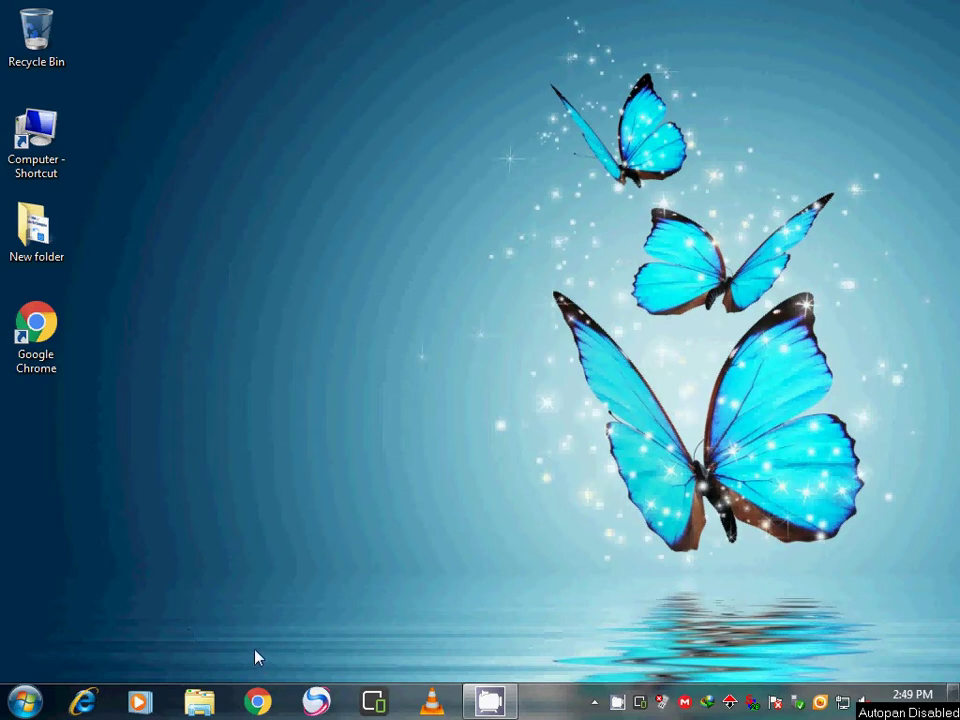
pyautogui.click(243, 710)
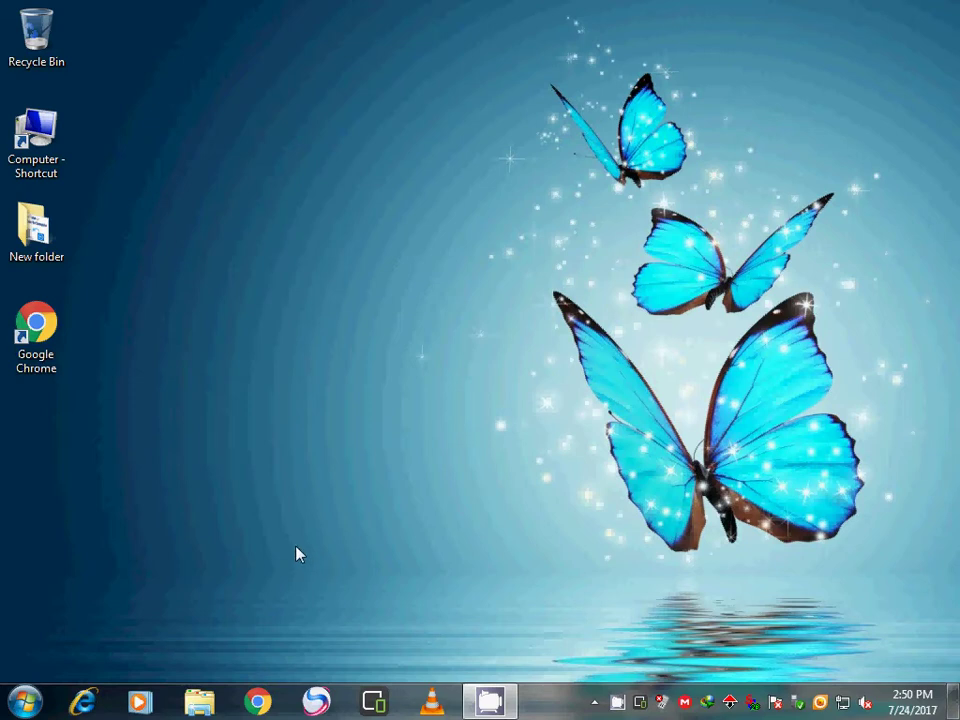
pyautogui.moveTo(52, 328)
pyautogui.mouseDown()
pyautogui.moveTo(270, 358)
pyautogui.moveTo(261, 399)
pyautogui.moveTo(226, 356)
pyautogui.moveTo(247, 348)
pyautogui.moveTo(40, 330)
pyautogui.mouseUp()
pyautogui.doubleClick(40, 330)
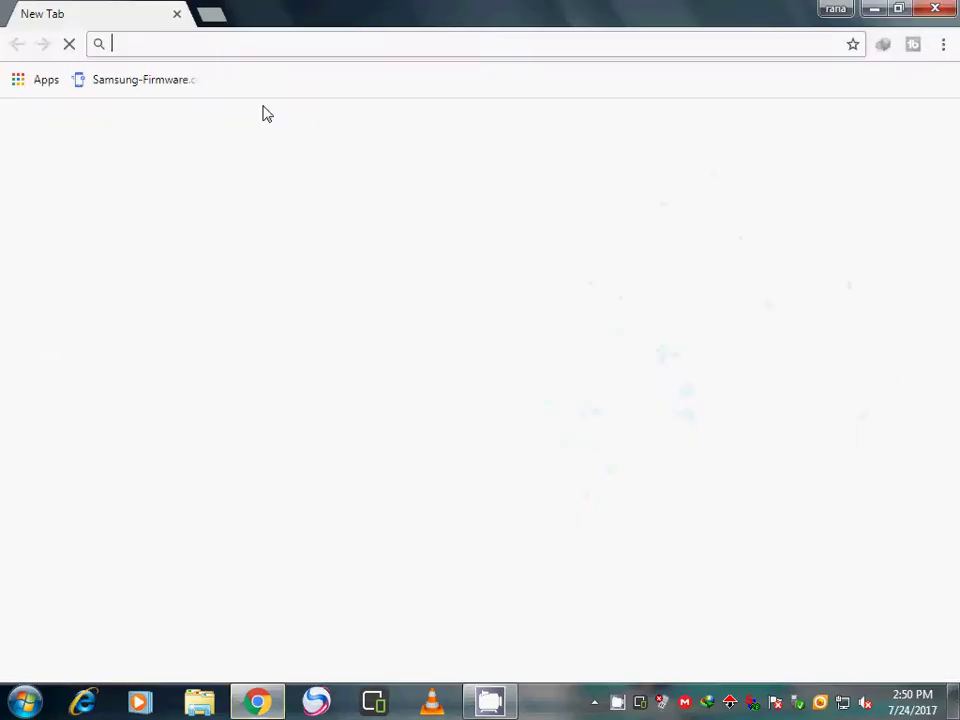
pyautogui.write('wwww')
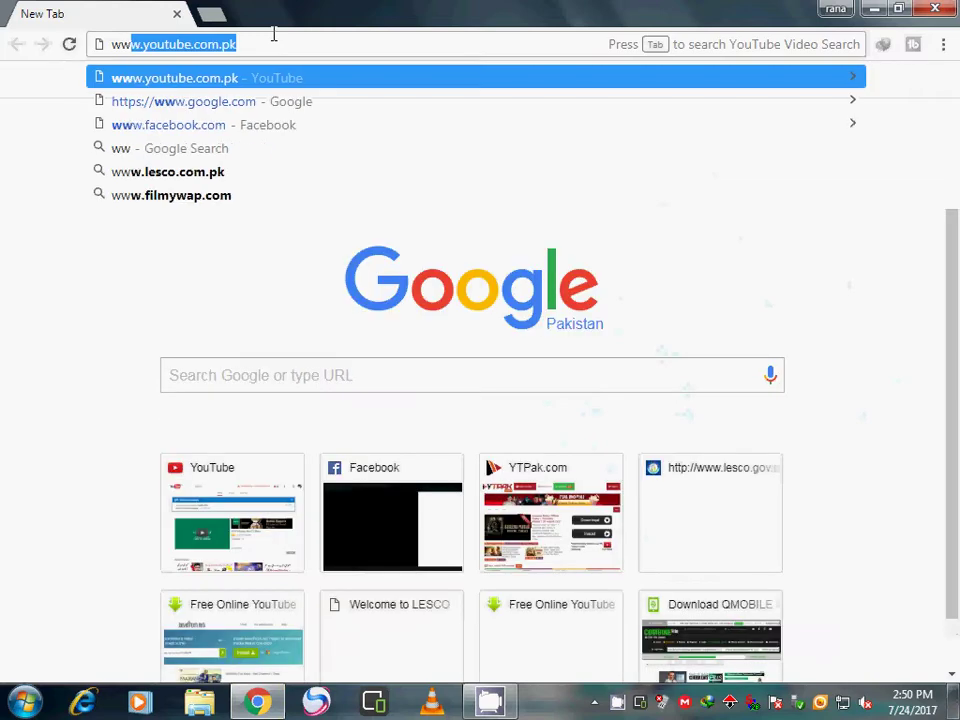
pyautogui.press('BackSpace')
pyautogui.press('Down')
pyautogui.press('Down')
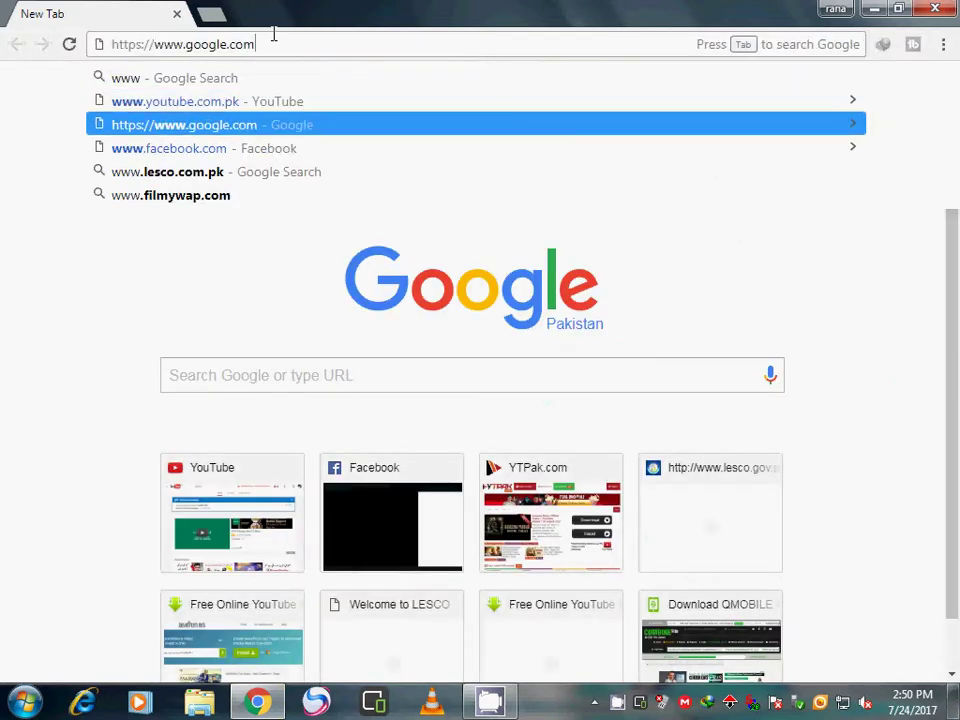
pyautogui.press('Return')
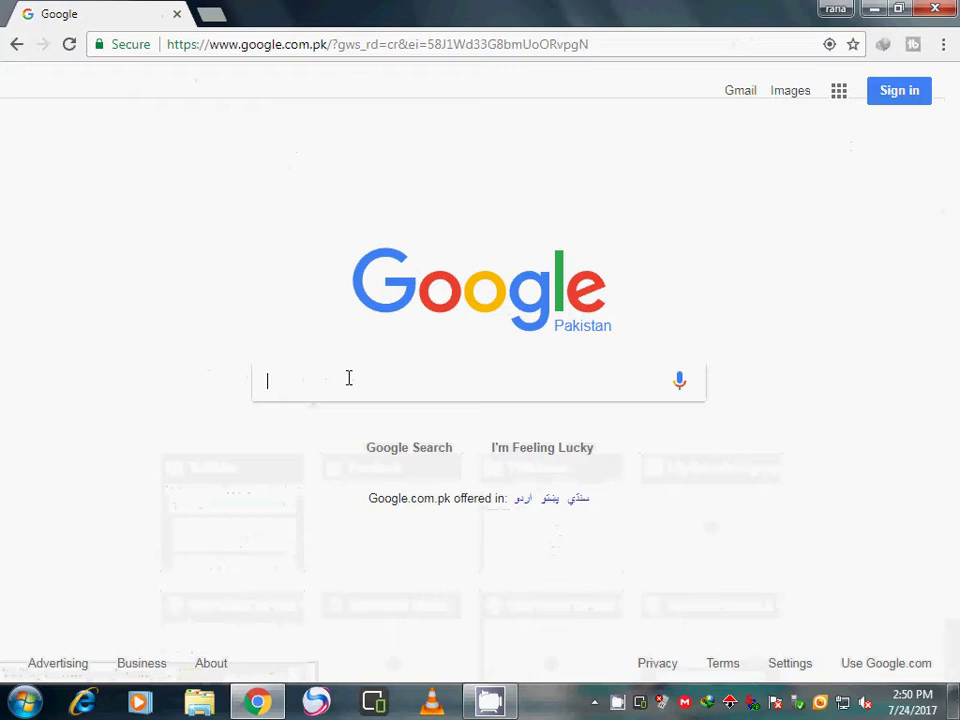
# Search Google for "imo pc download"
pyautogui.write('imo pc')
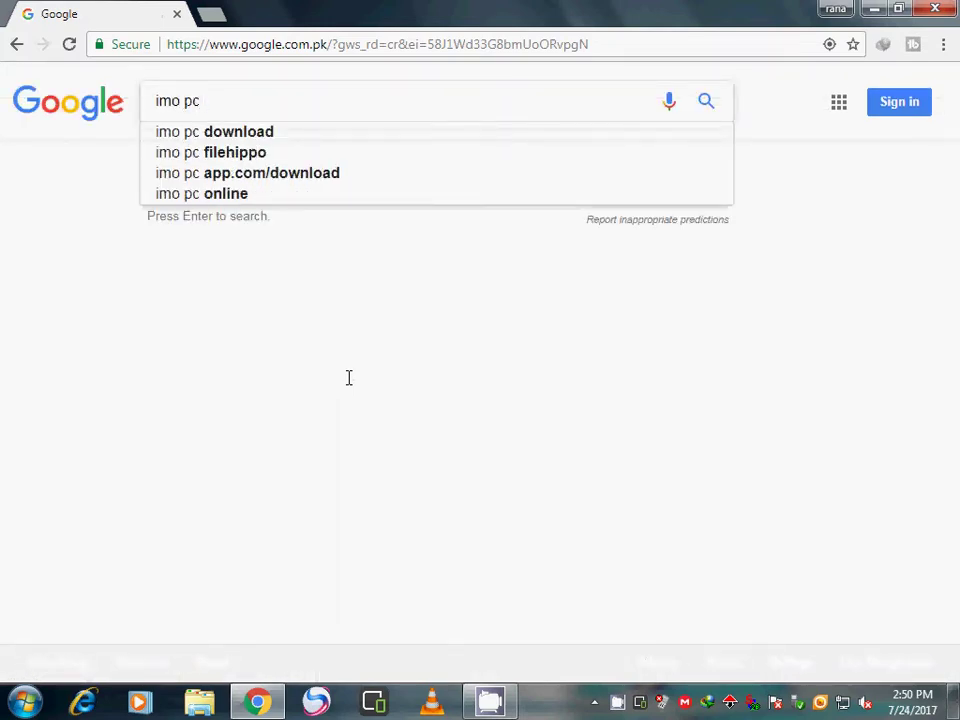
pyautogui.press('Down')
pyautogui.press('Return')
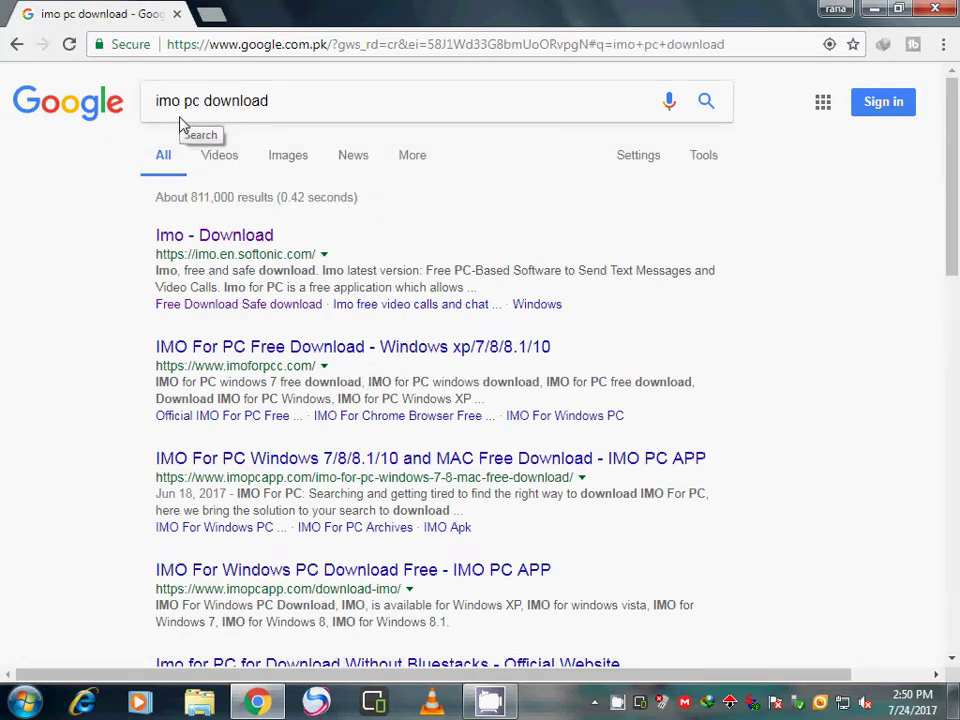
# Open the "Imo - Download" result from imo.en.softonic.com in a new tab and switch to it
pyautogui.moveTo(957, 223); pyautogui.dragTo(935, 595)
pyautogui.scroll(20, 935, 595)
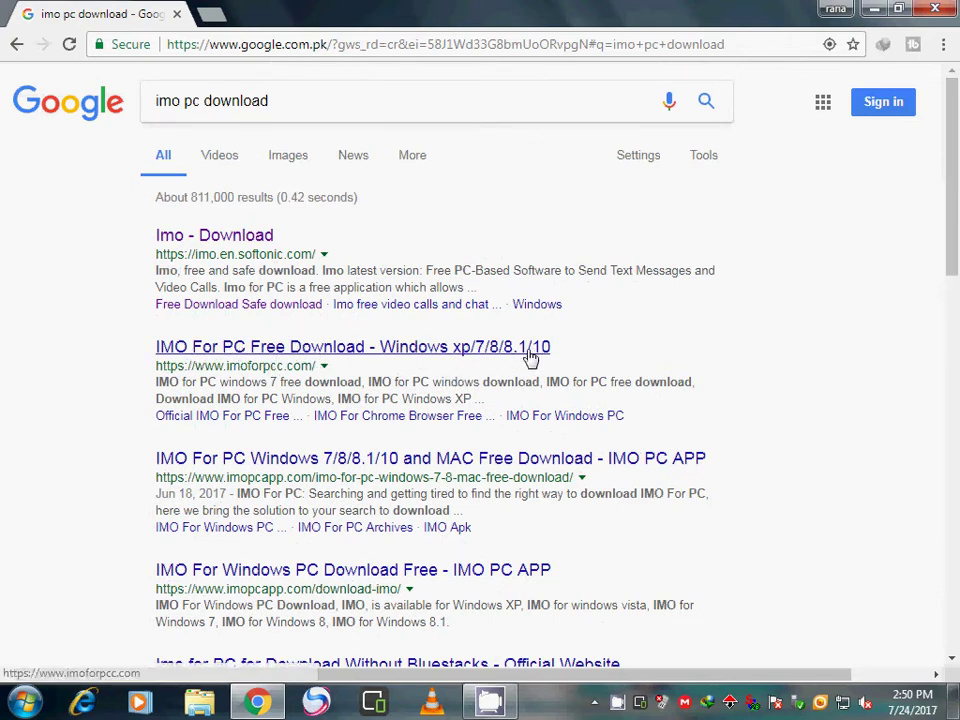
pyautogui.click(255, 350)
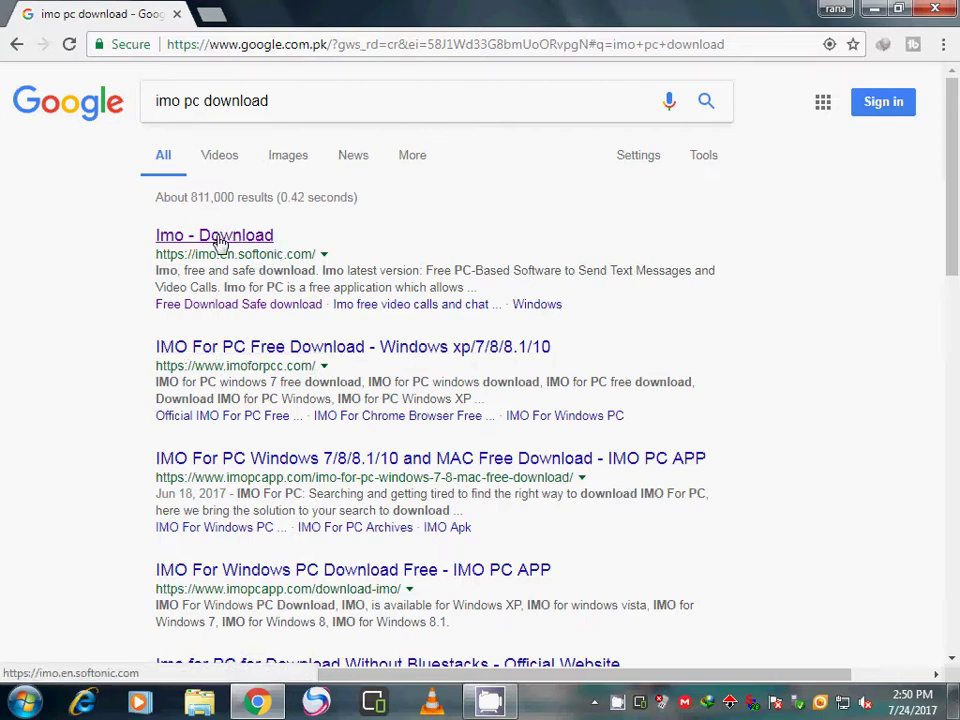
pyautogui.rightClick(187, 245)
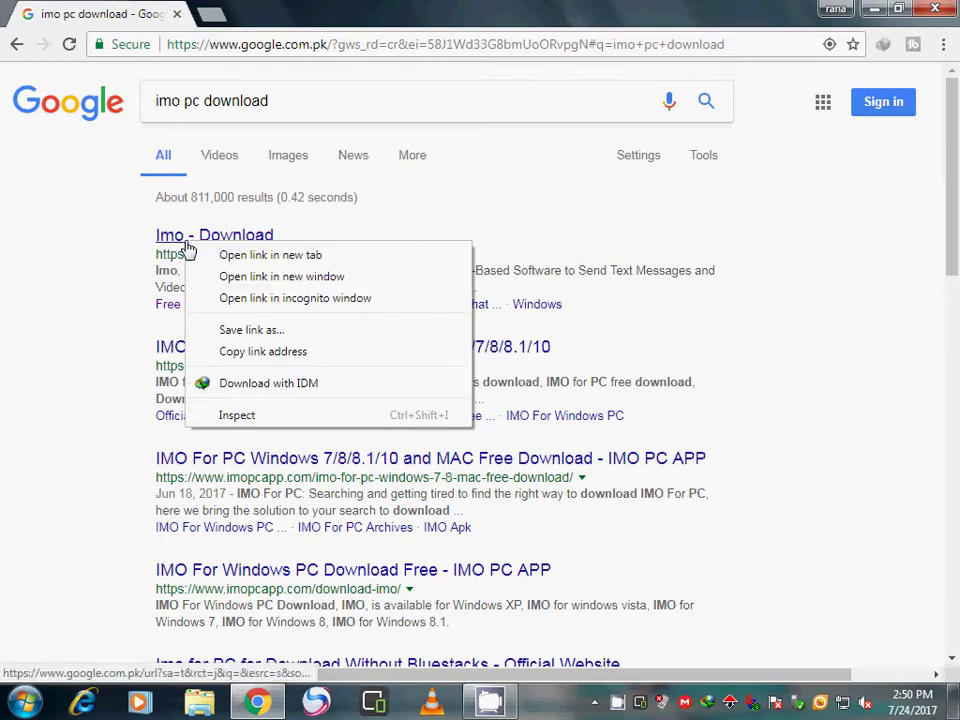
pyautogui.click(224, 254)
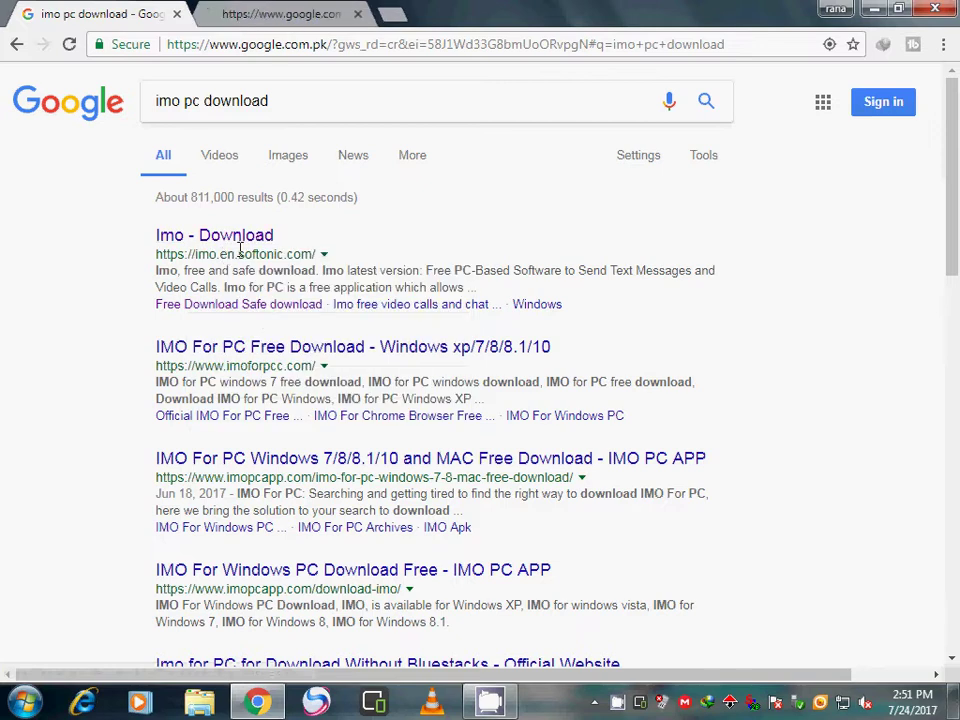
pyautogui.click(280, 10)
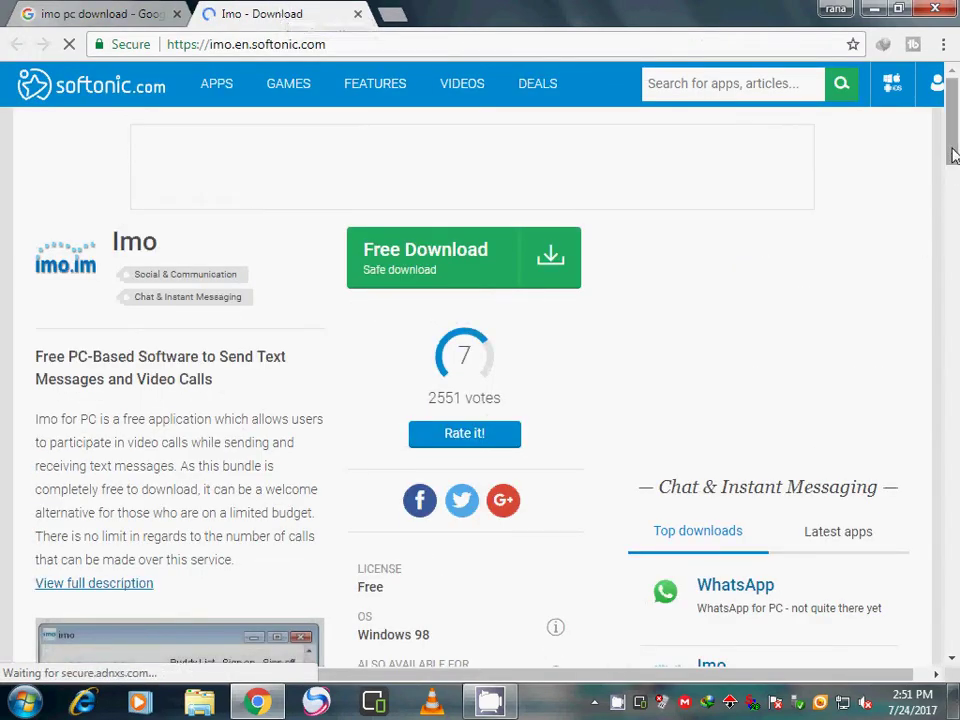
# Go to the free download page for Imo and start the alternative download from the external server
pyautogui.scroll(-1, 481, 214)
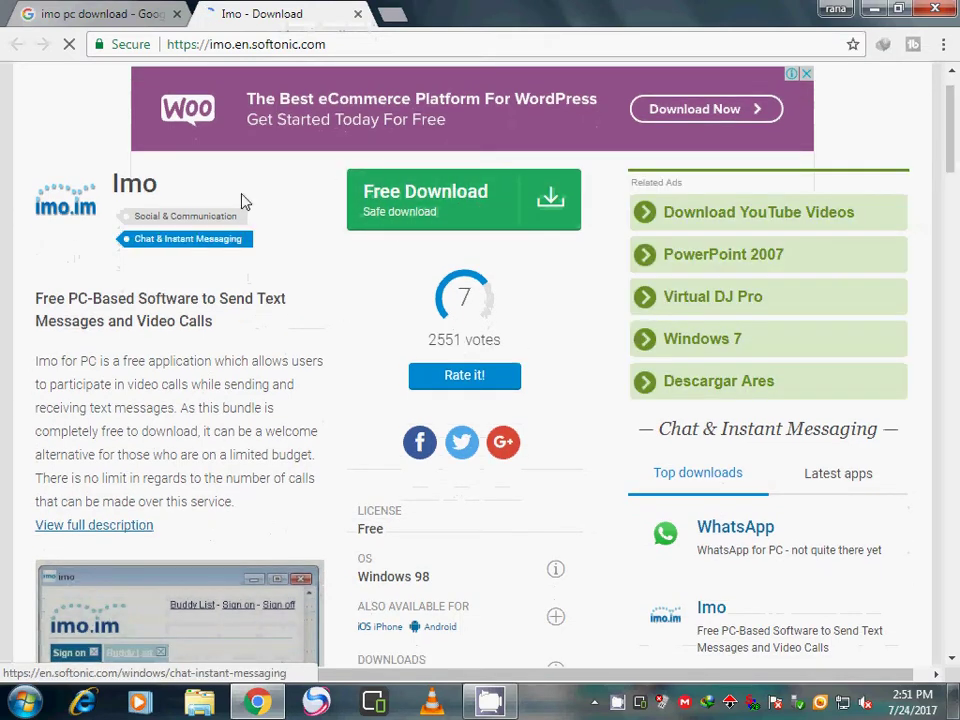
pyautogui.click(465, 208)
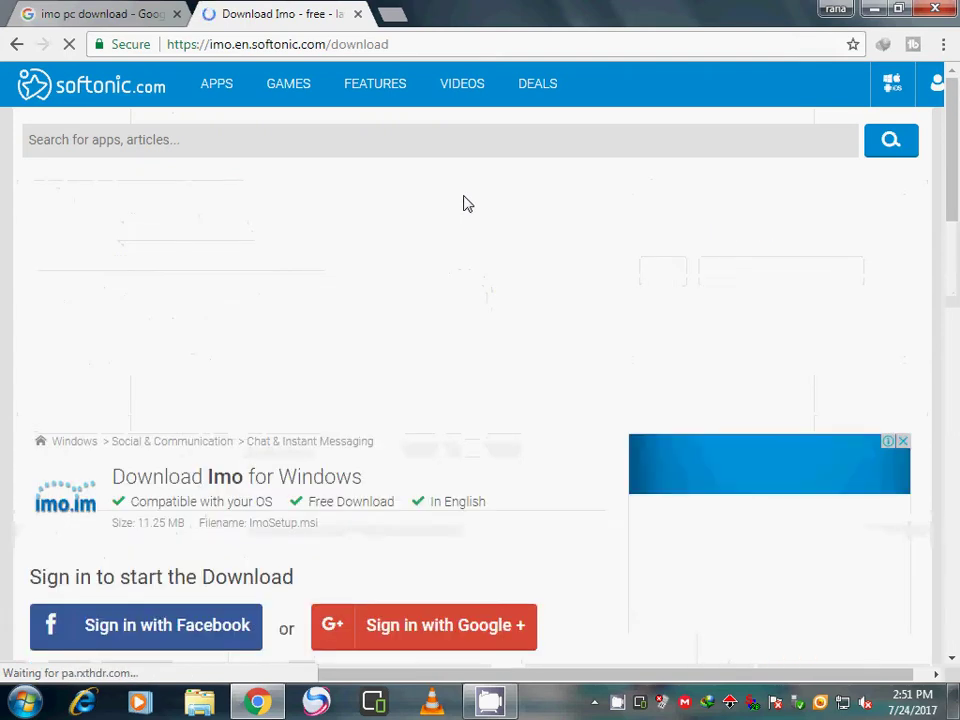
pyautogui.moveTo(957, 195); pyautogui.dragTo(957, 313)
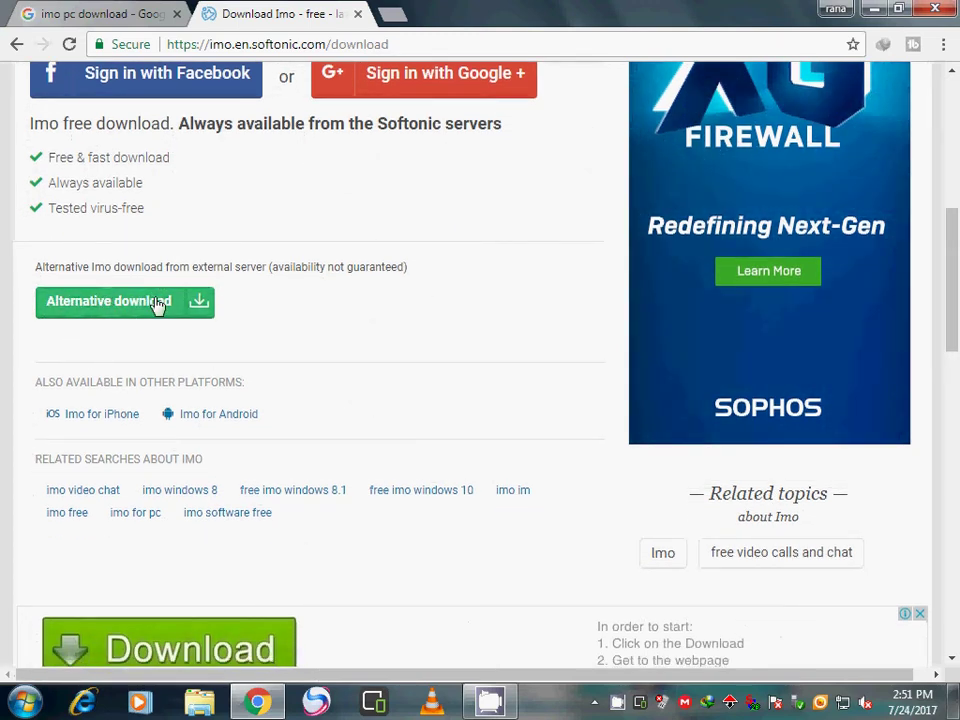
pyautogui.click(198, 307)
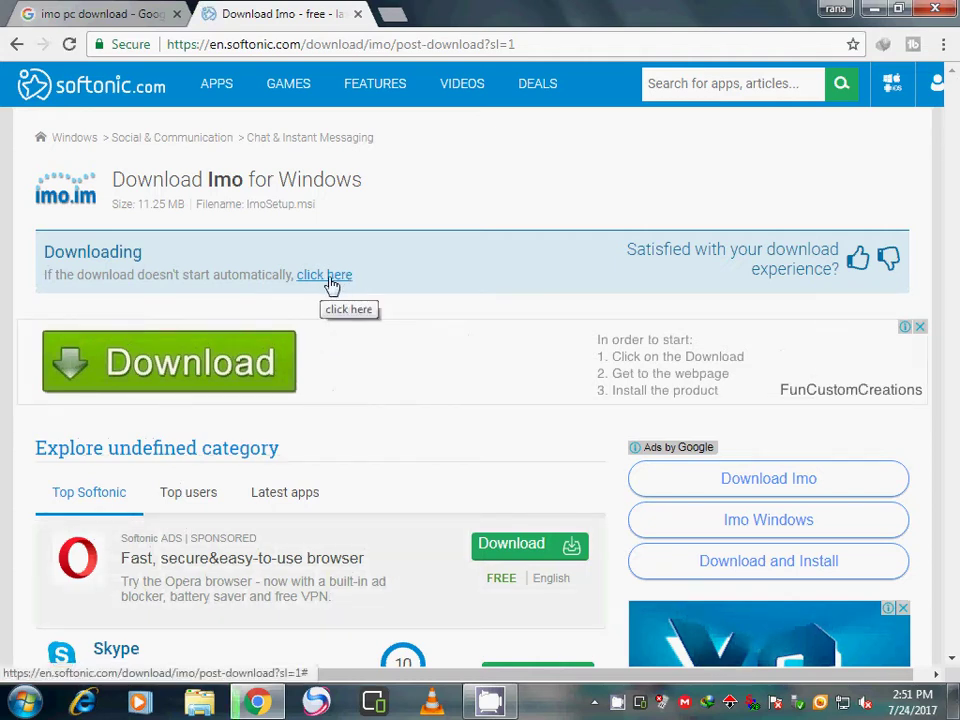
pyautogui.click(262, 706)
pyautogui.click(262, 706)
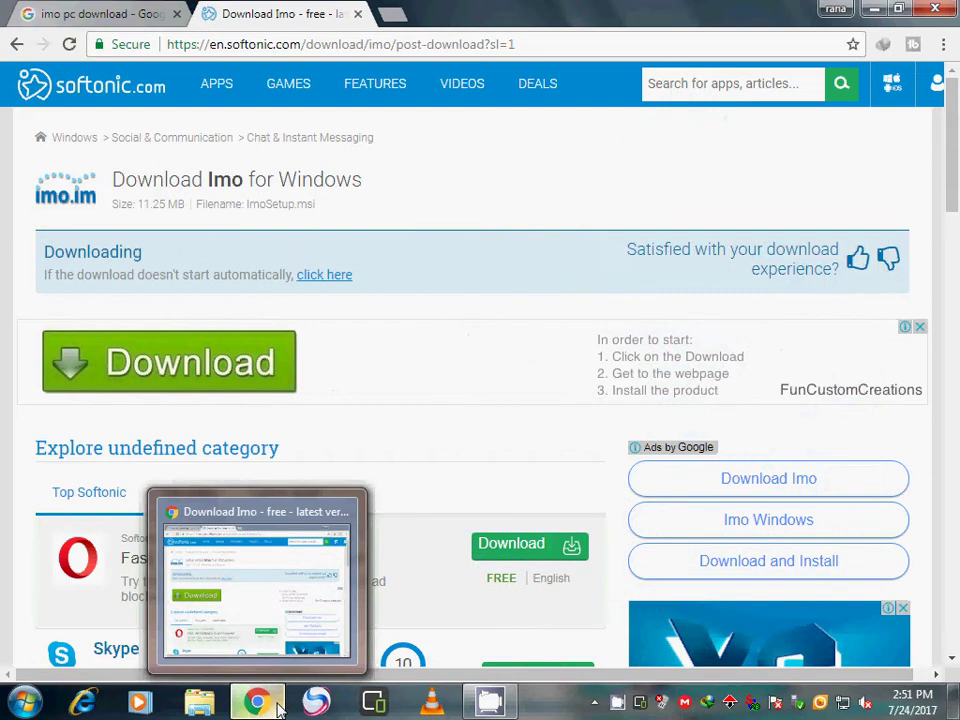
pyautogui.click(279, 706)
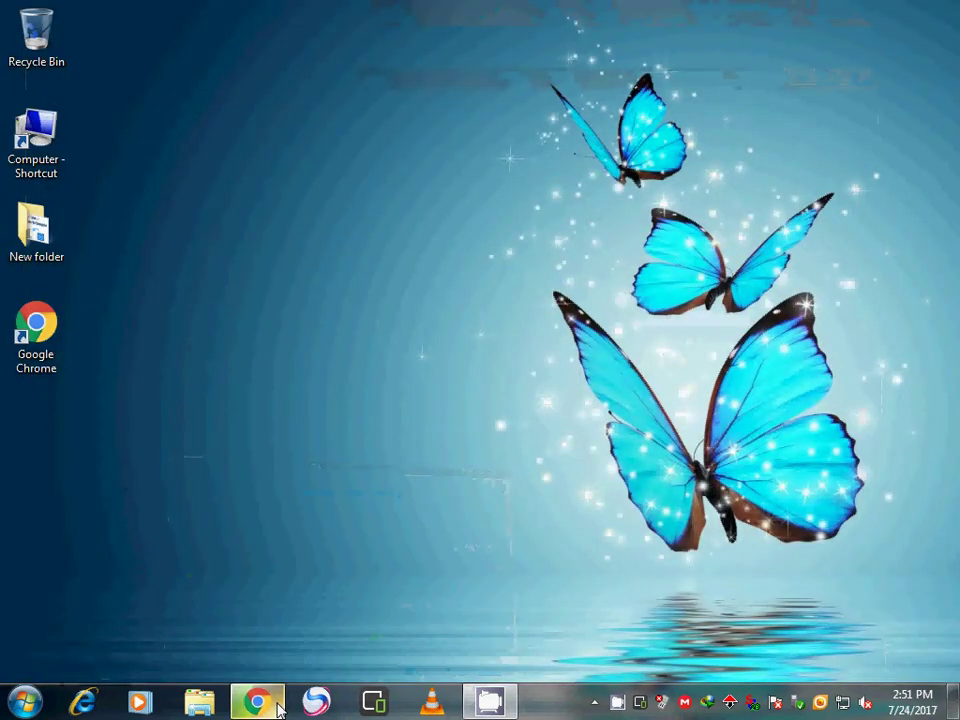
pyautogui.click(275, 706)
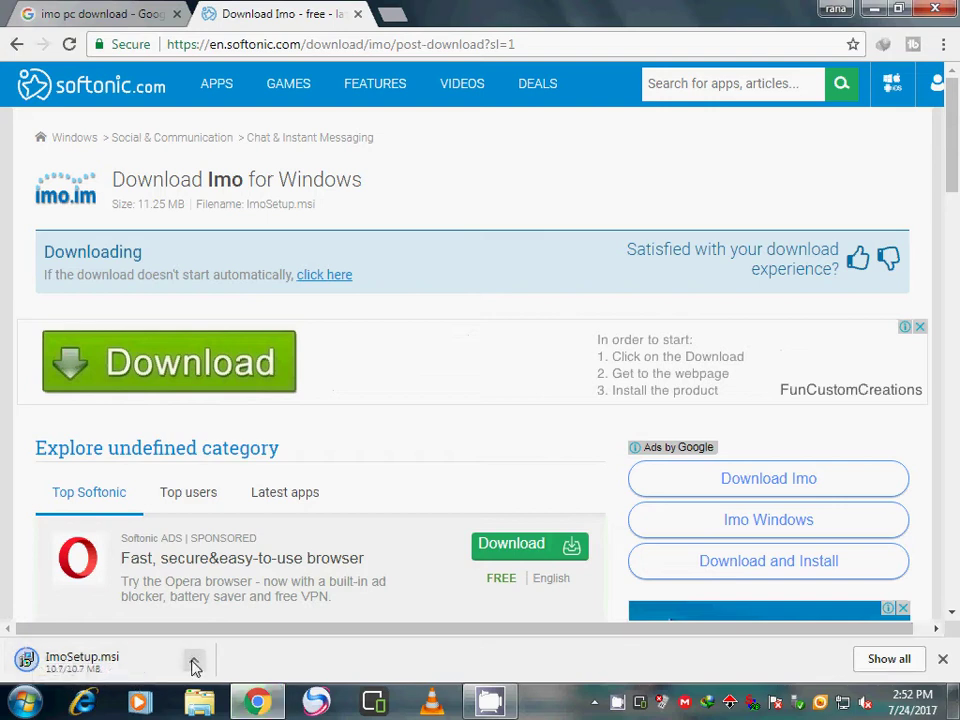
# Show the downloaded ImoSetup.msi in its folder and run it, allowing the file past the security warning
pyautogui.click(193, 666)
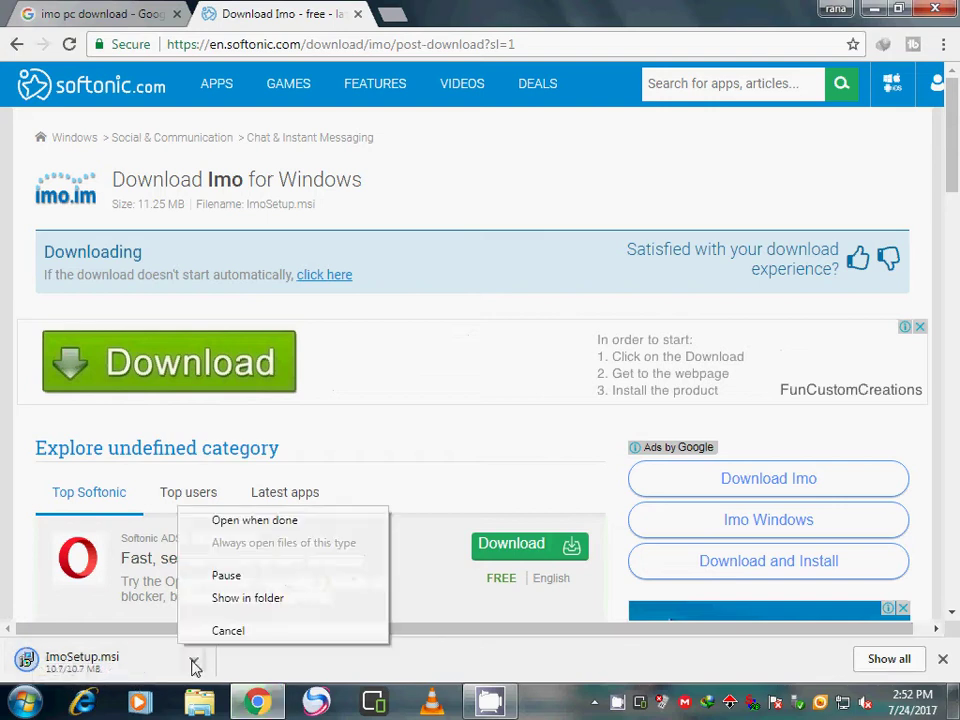
pyautogui.click(240, 605)
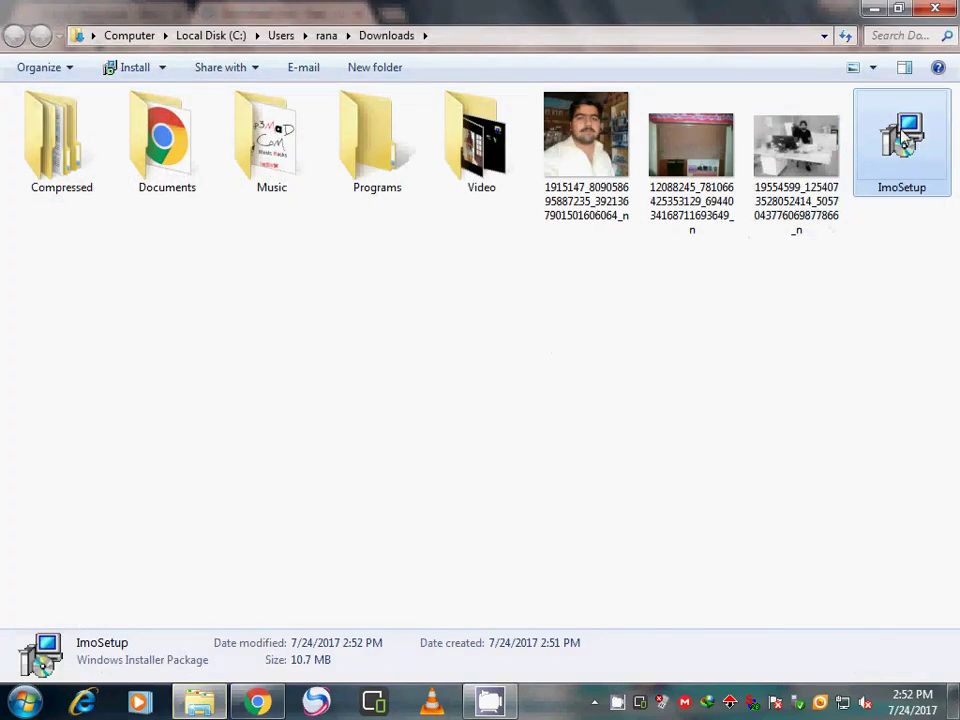
pyautogui.doubleClick(905, 135)
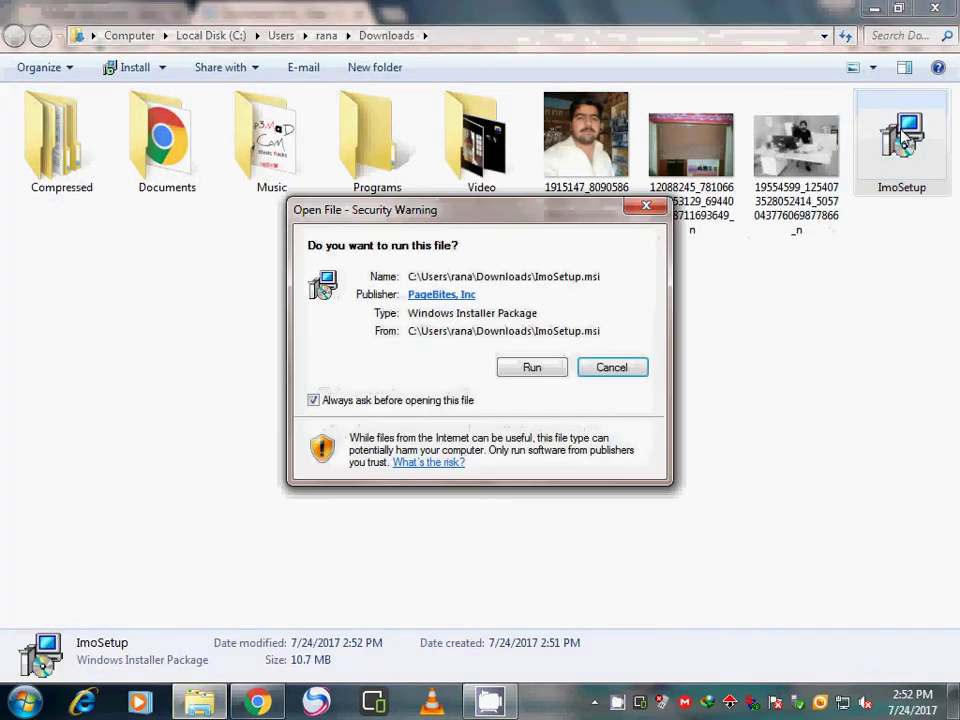
pyautogui.click(533, 370)
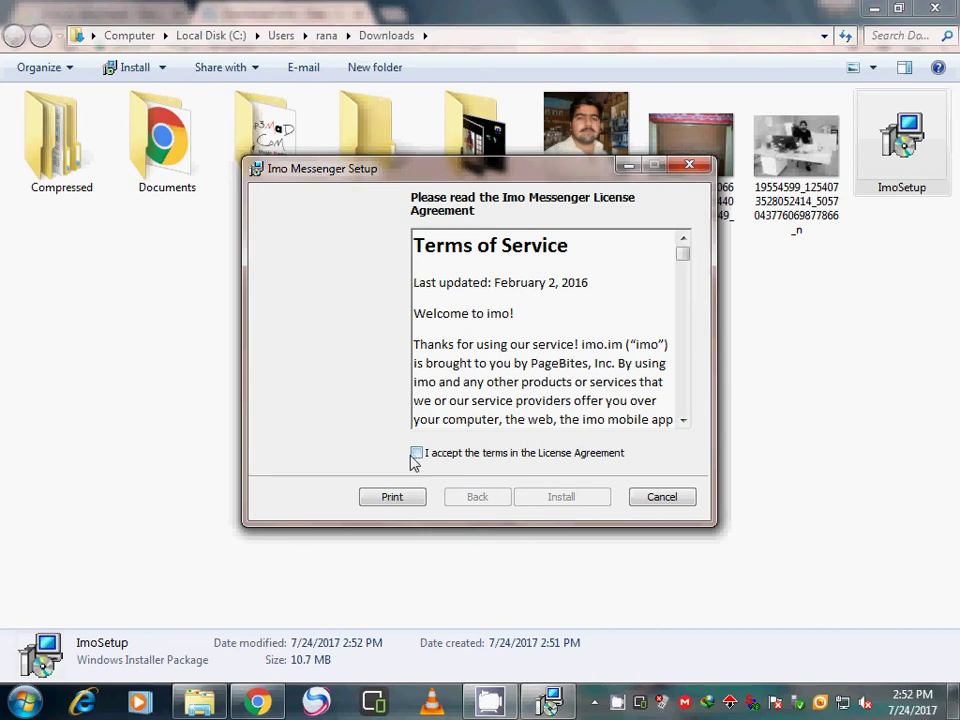
# Accept the license agreement, install Imo Messenger and finish the setup wizard with Launch Imo Messenger enabled
pyautogui.click(416, 453)
pyautogui.click(557, 500)
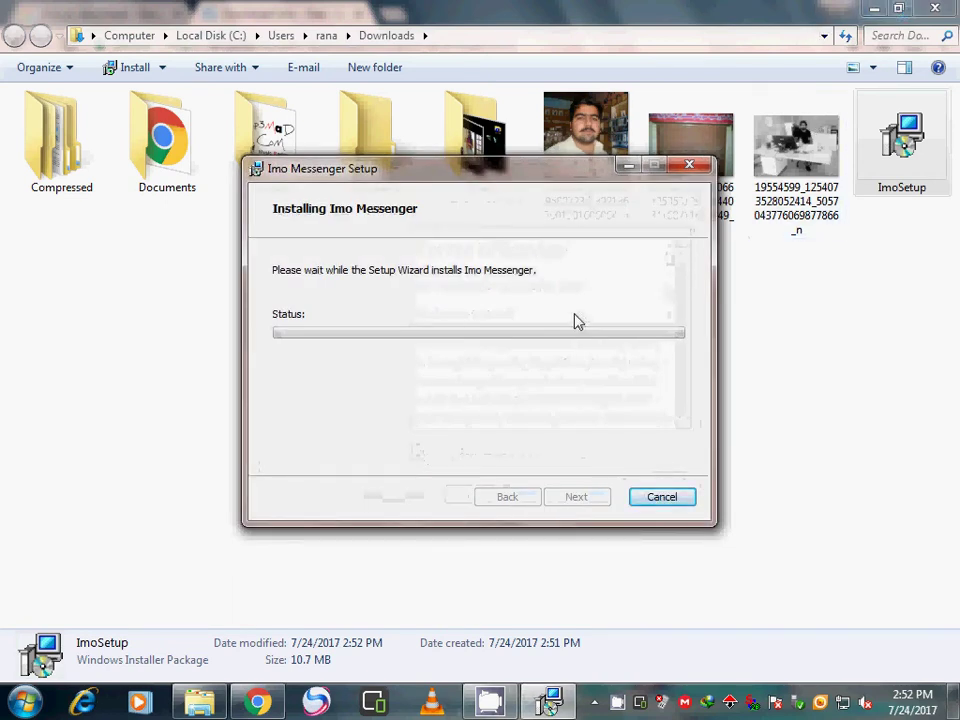
pyautogui.click(874, 10)
pyautogui.click(876, 14)
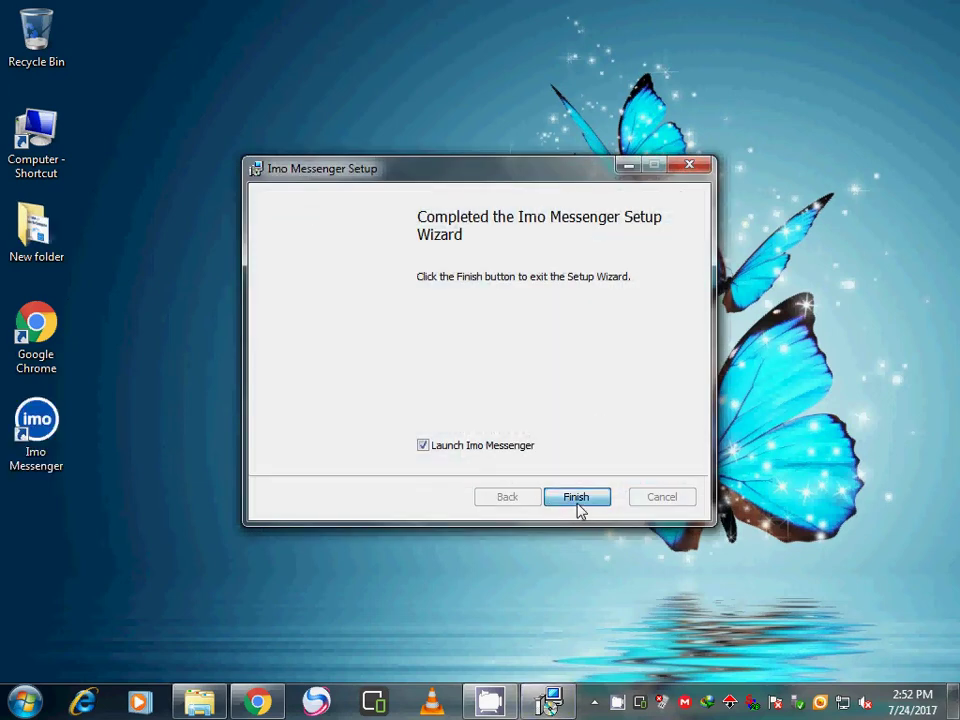
pyautogui.click(576, 502)
# Open Imo Messenger from its desktop shortcut
pyautogui.moveTo(20, 418); pyautogui.dragTo(70, 440)
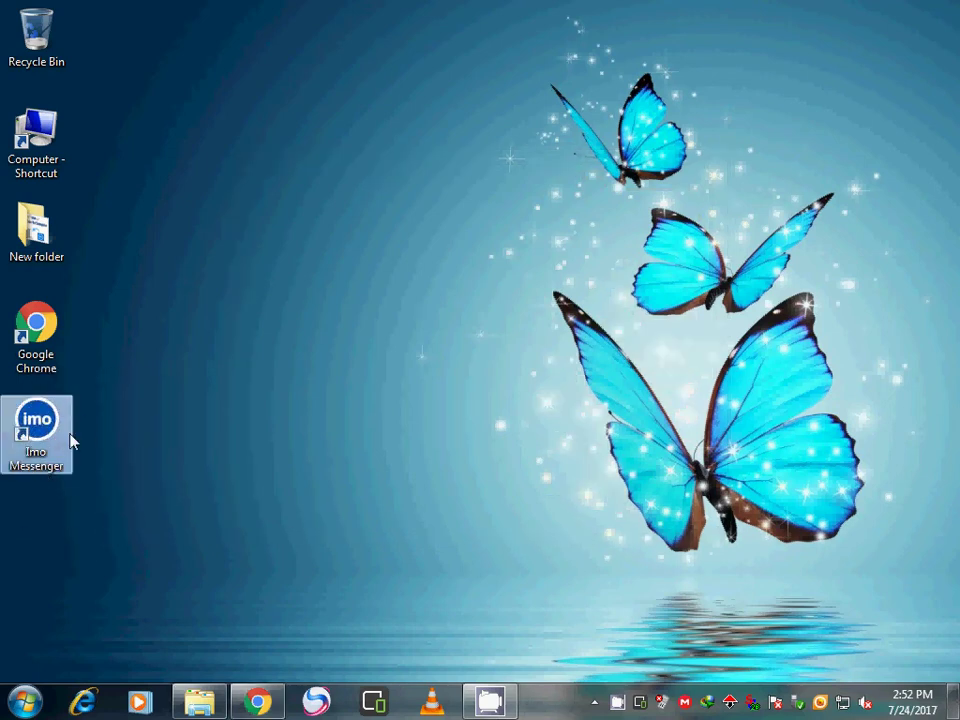
pyautogui.click(211, 447)
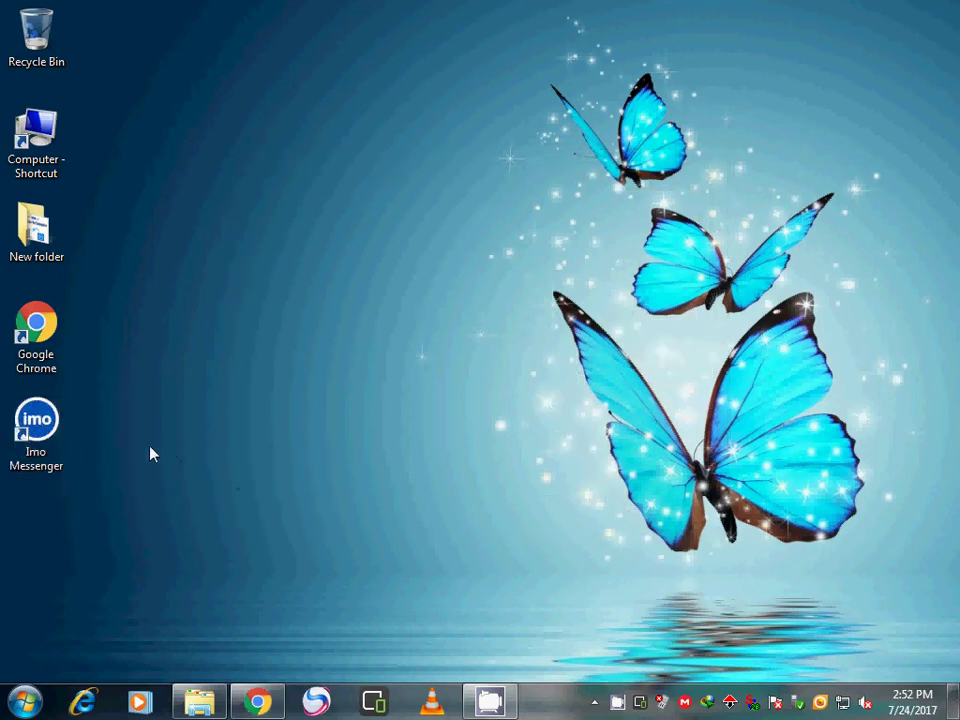
pyautogui.rightClick(44, 420)
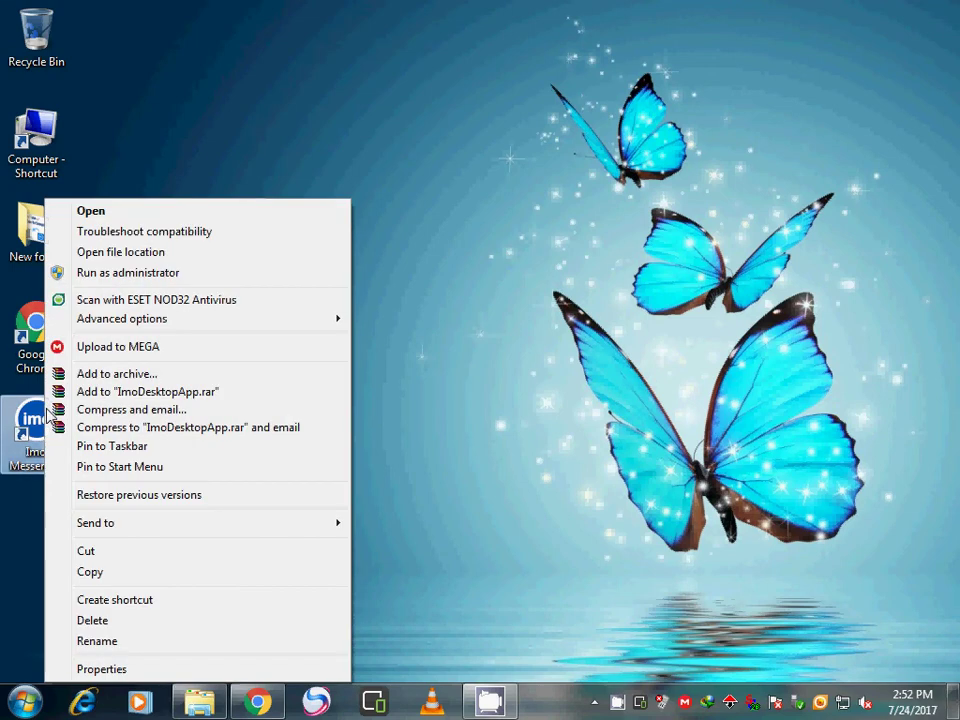
pyautogui.click(97, 213)
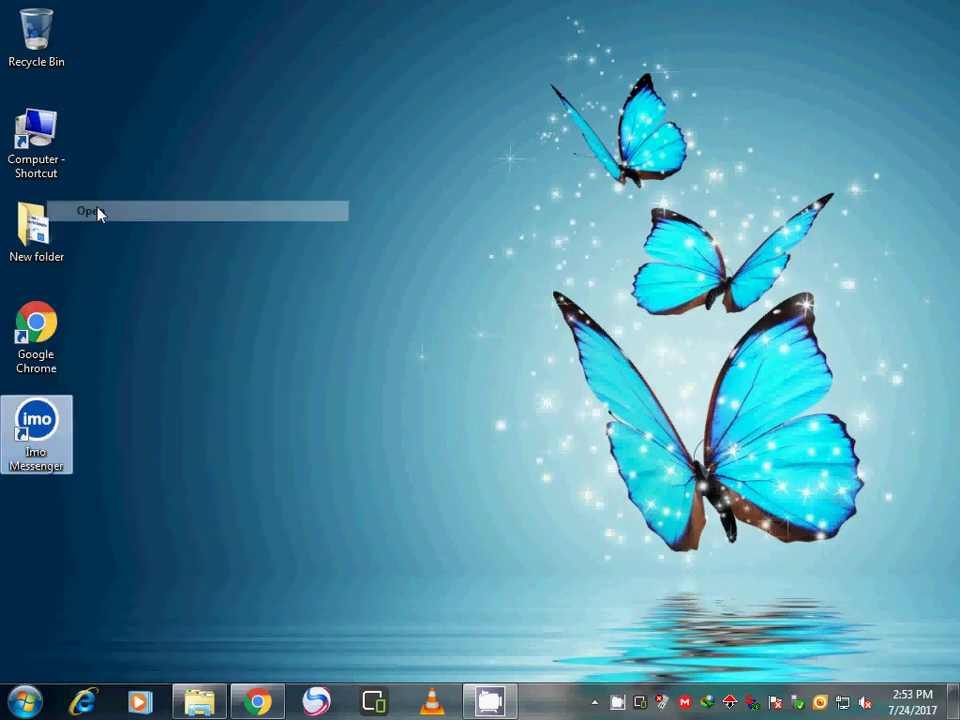
pyautogui.rightClick(150, 247)
pyautogui.click(257, 293)
pyautogui.rightClick(199, 289)
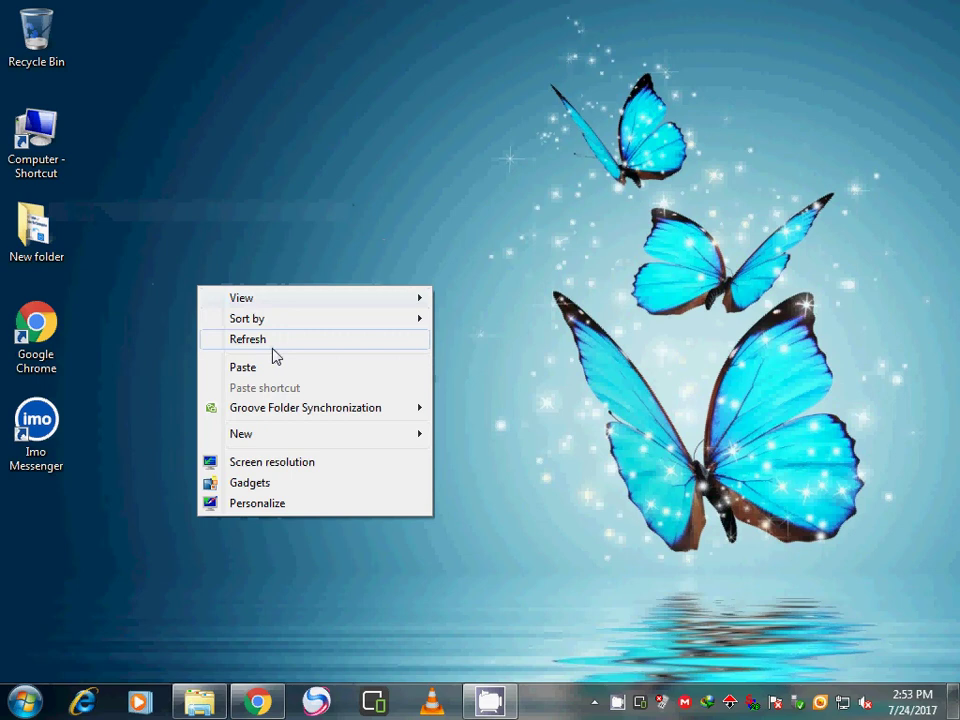
pyautogui.click(272, 344)
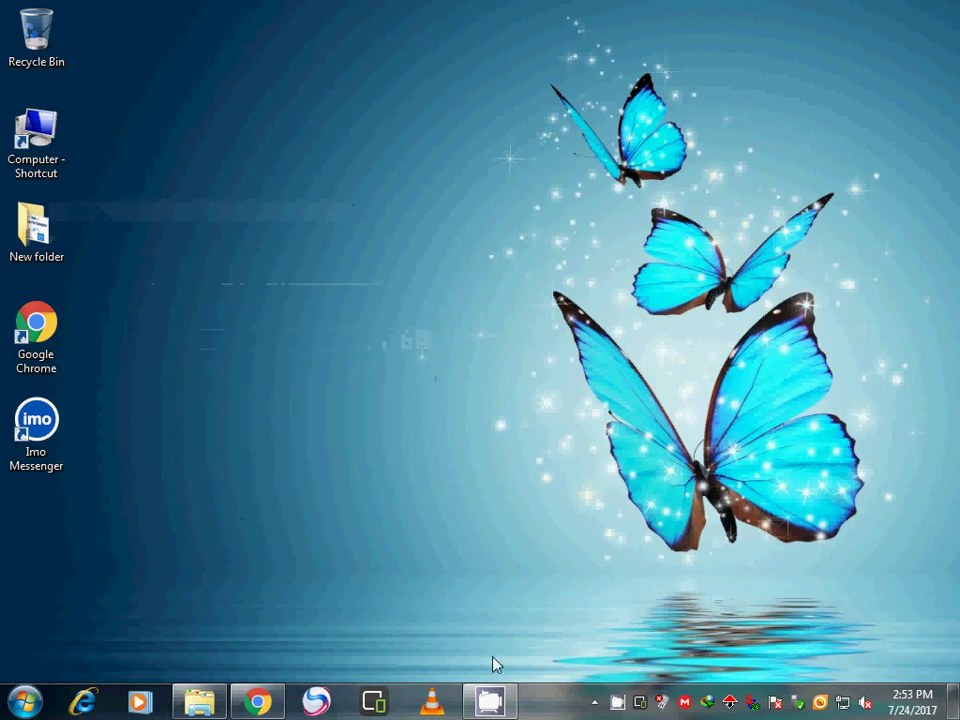
pyautogui.click(594, 702)
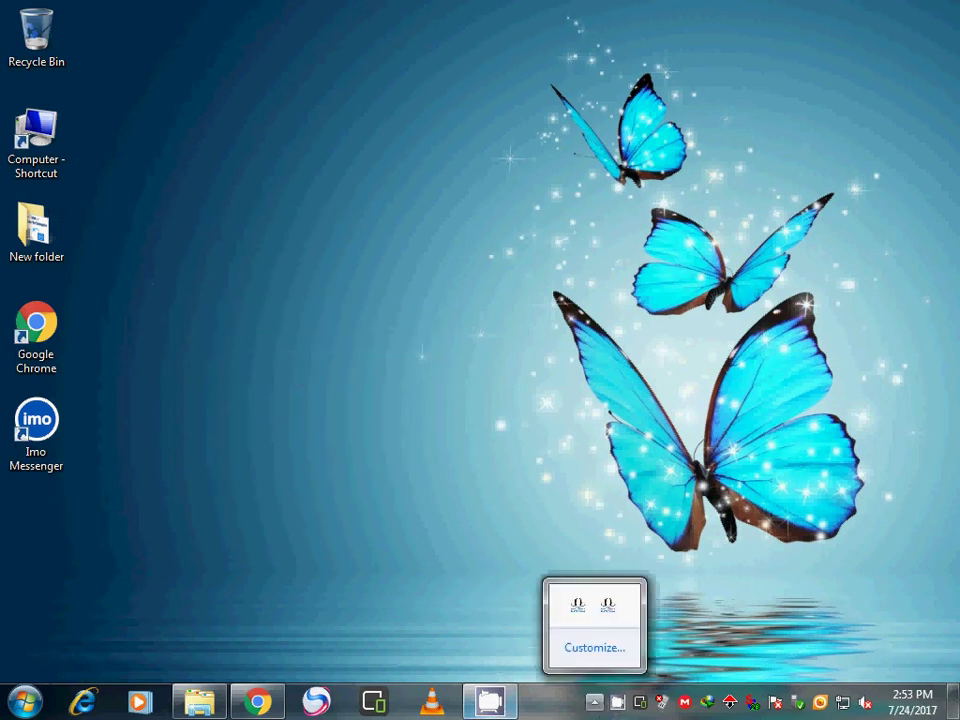
pyautogui.click(759, 553)
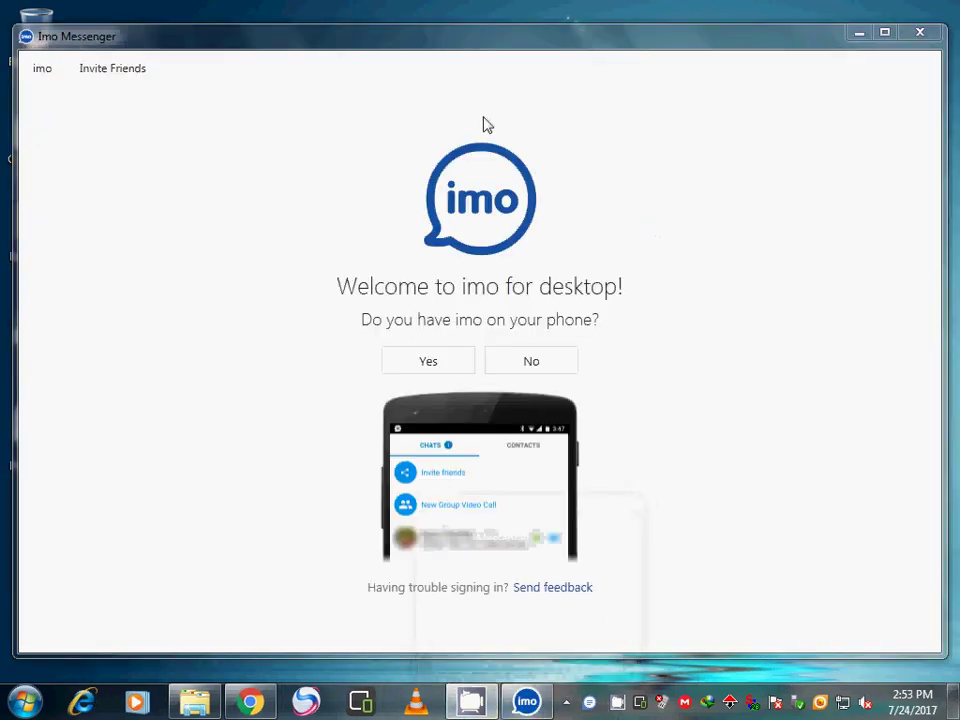
# Answer No to the Imo Messenger welcome question about having imo on the phone
pyautogui.rightClick(400, 6)
pyautogui.click(462, 62)
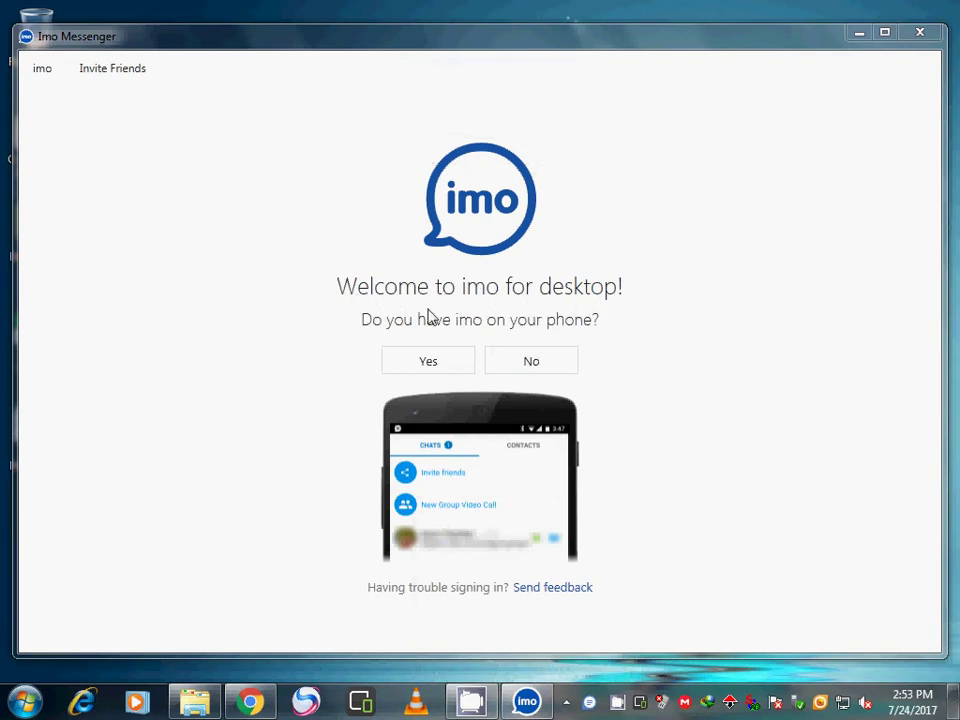
pyautogui.click(530, 365)
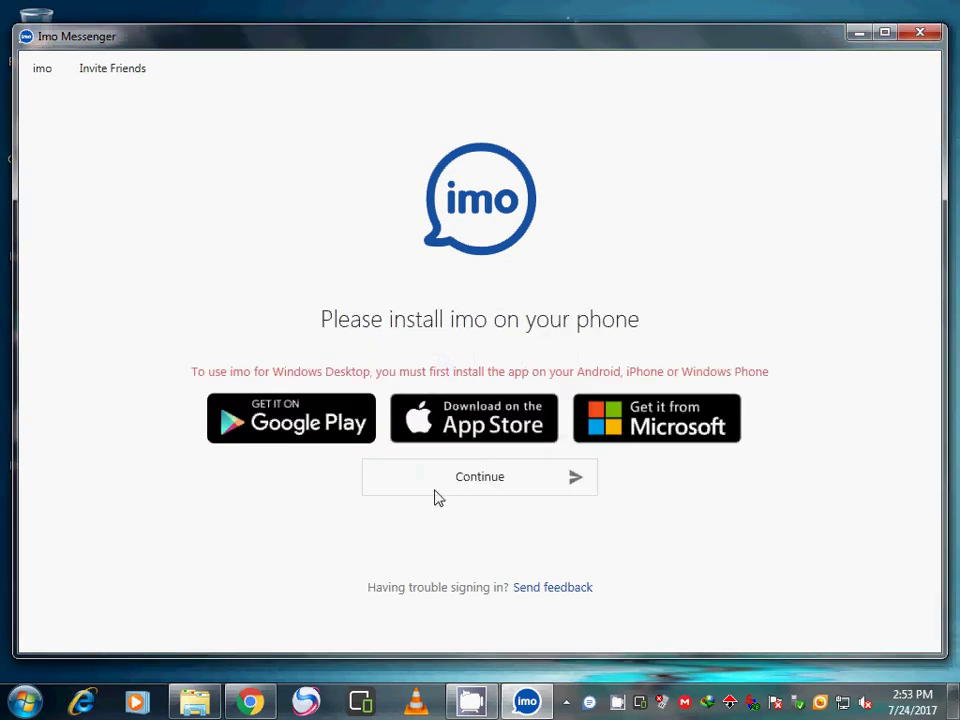
# Continue past the phone installation notice and answer Yes to having imo on the phone
pyautogui.click(489, 491)
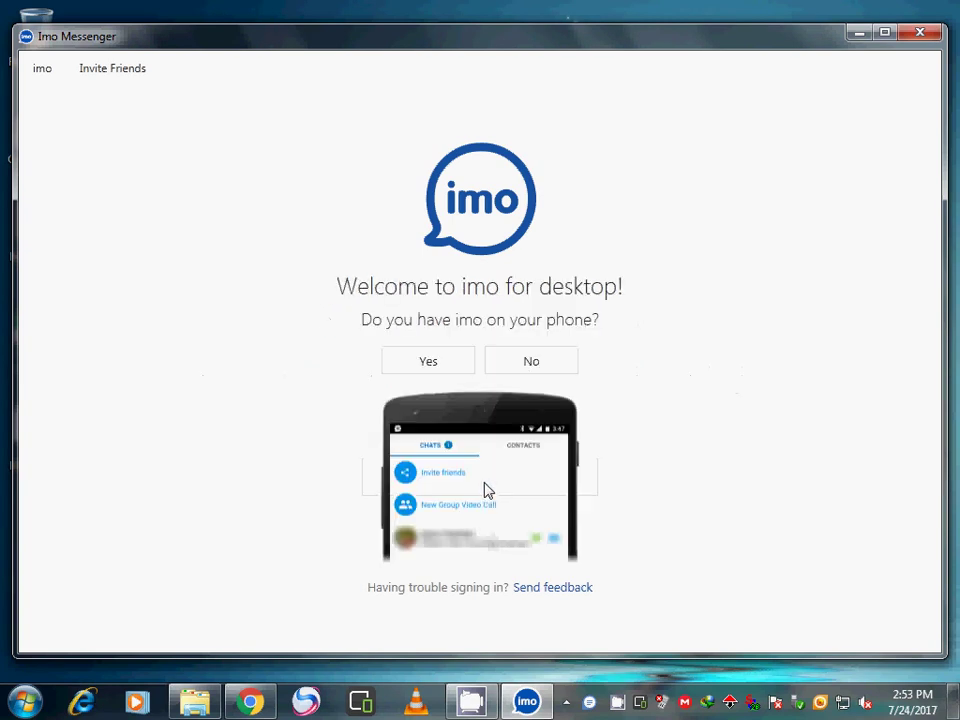
pyautogui.click(429, 363)
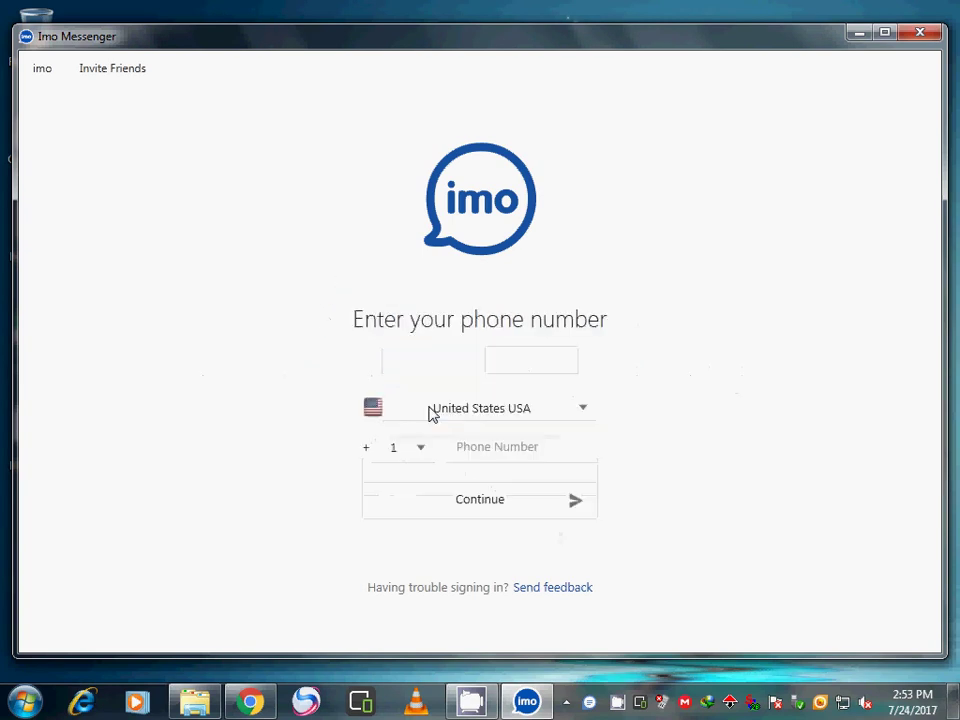
# Set the country for the phone number to Pakistan (+92) and try to continue with the phone number left blank
pyautogui.click(503, 447)
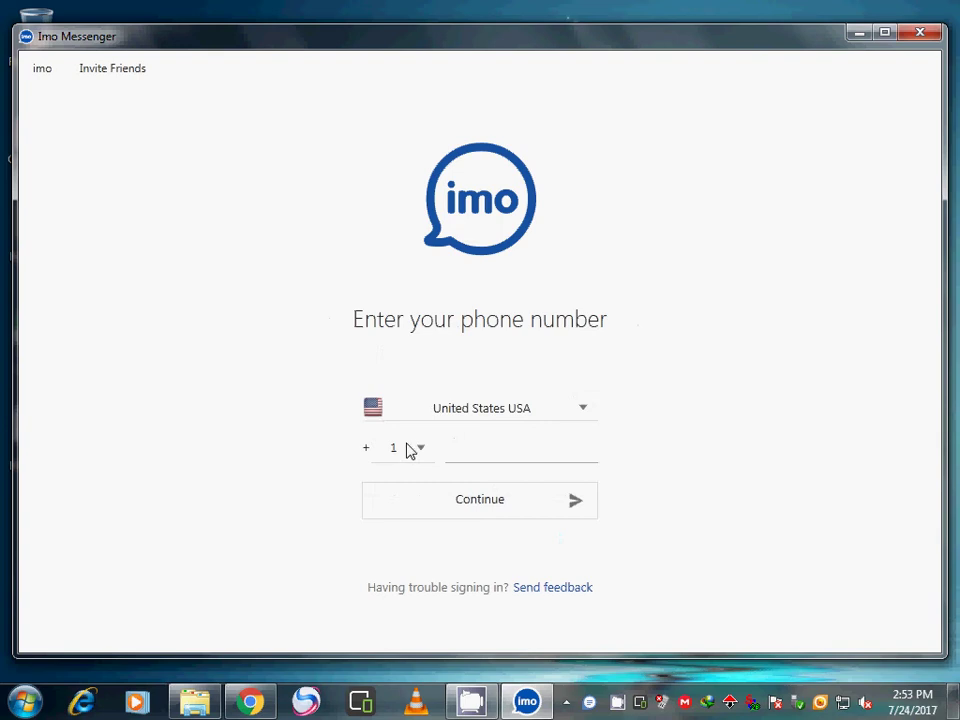
pyautogui.click(583, 412)
pyautogui.scroll(-3, 517, 514)
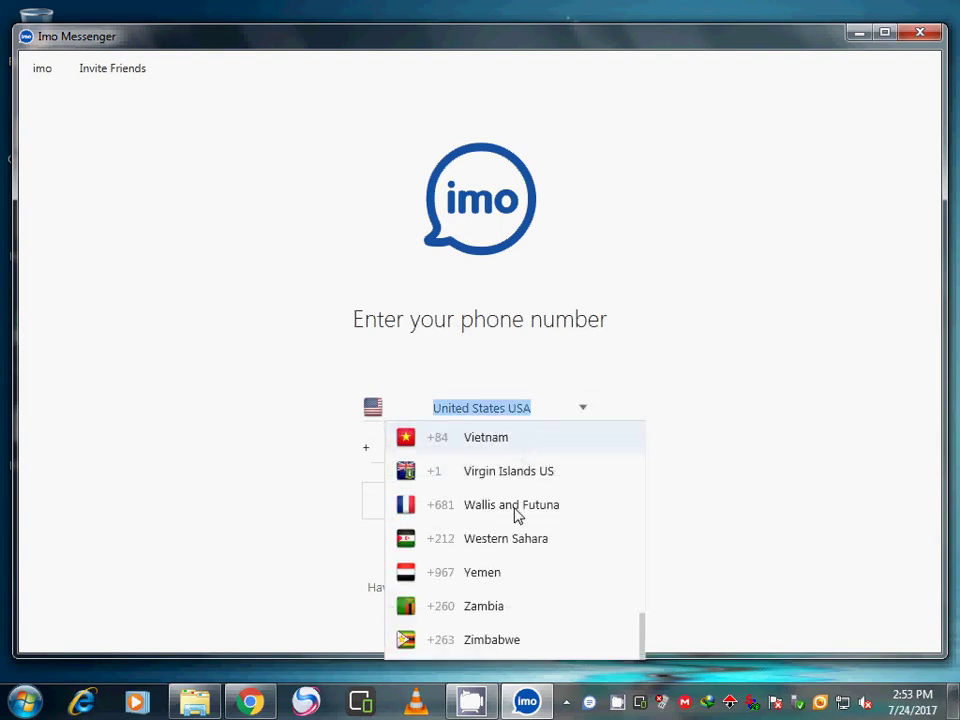
pyautogui.scroll(2, 515, 515)
pyautogui.write('Pakistan')
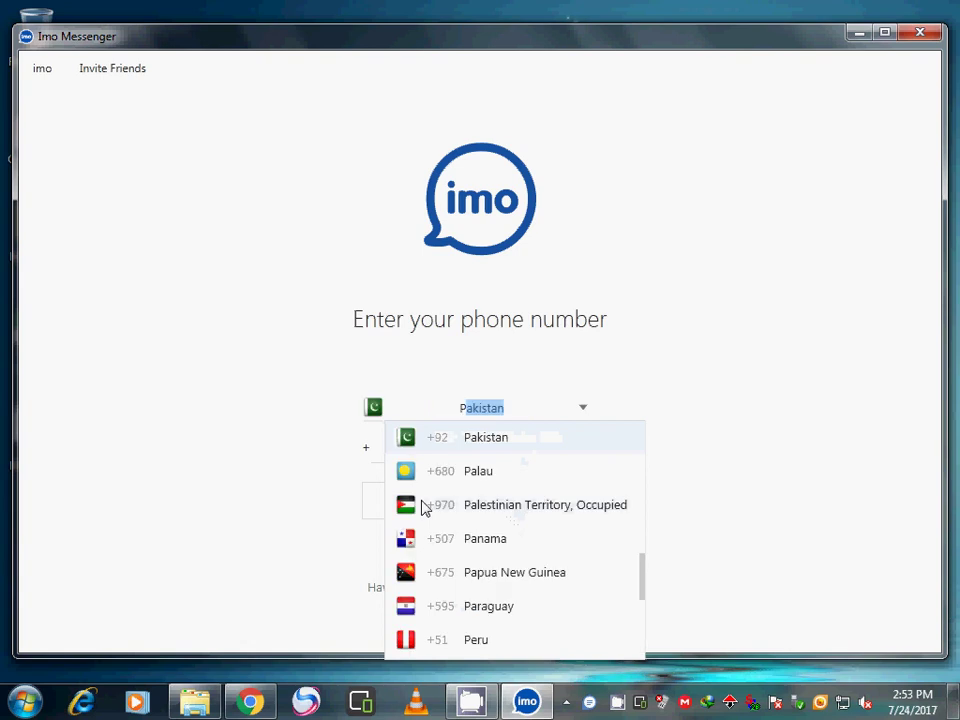
pyautogui.click(493, 437)
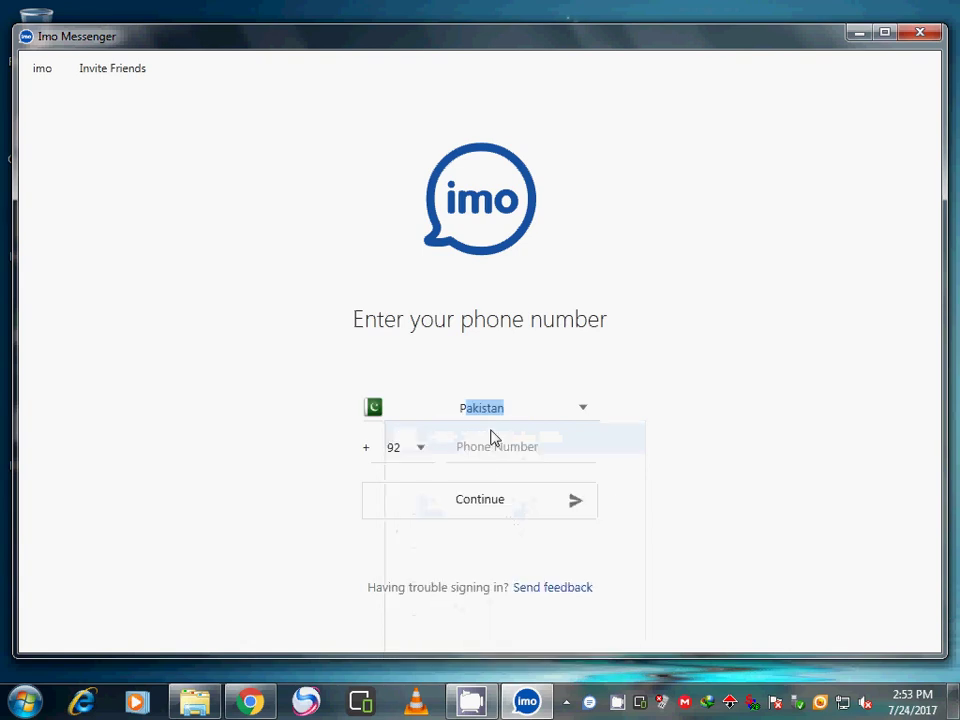
pyautogui.click(494, 450)
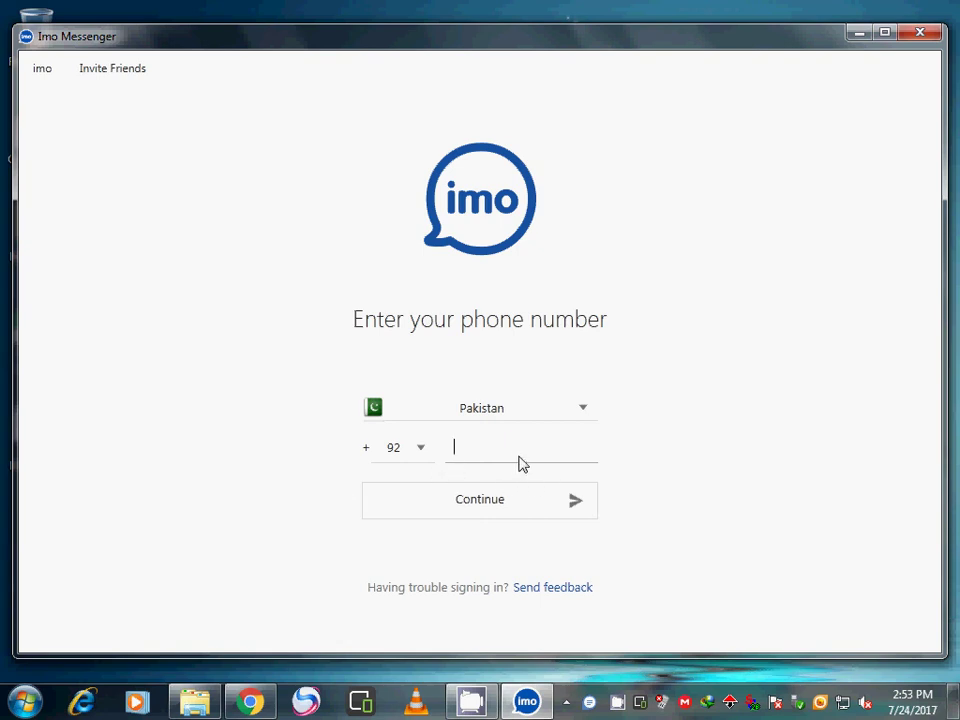
pyautogui.click(535, 508)
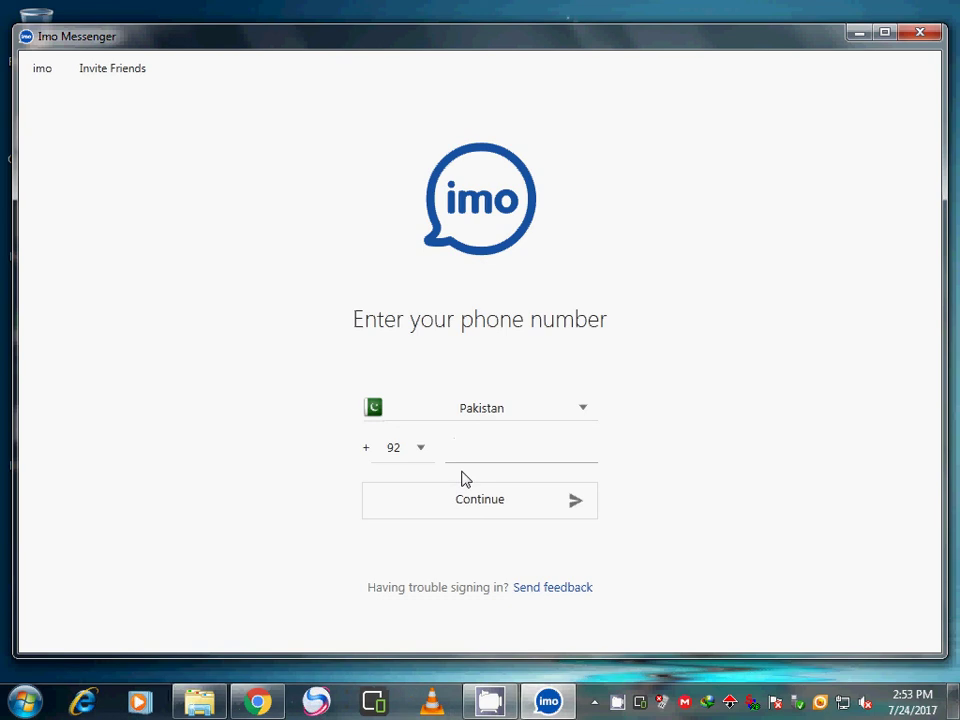
# Minimize the Imo Messenger window and refresh the desktop
pyautogui.rightClick(606, 10)
pyautogui.click(675, 53)
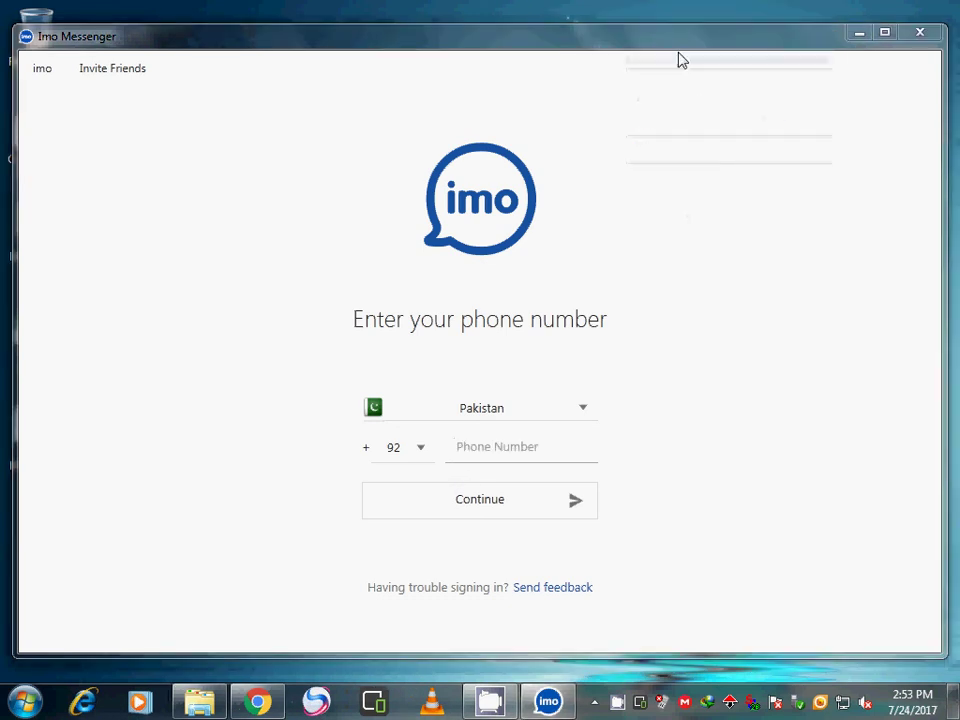
pyautogui.click(860, 35)
pyautogui.rightClick(510, 55)
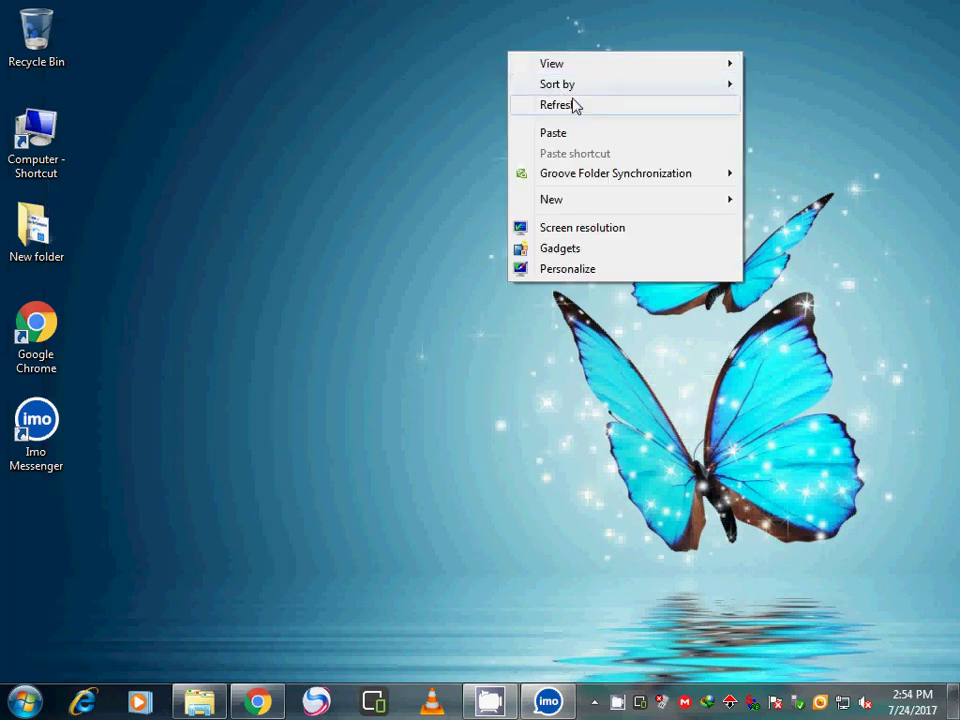
pyautogui.click(576, 106)
pyautogui.rightClick(896, 9)
pyautogui.click(819, 60)
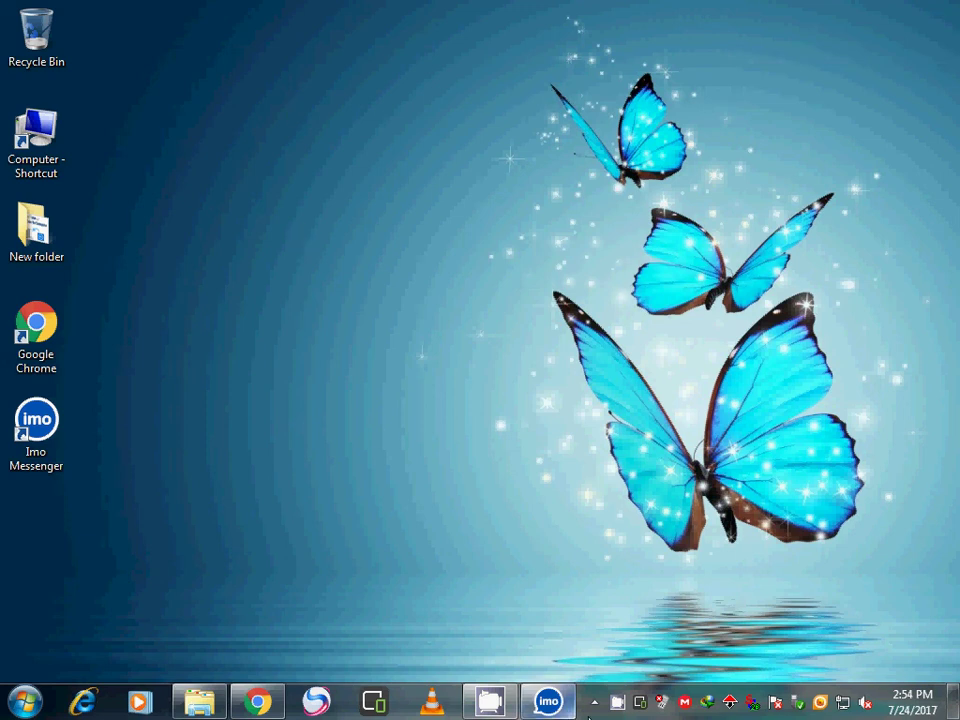
pyautogui.click(617, 703)
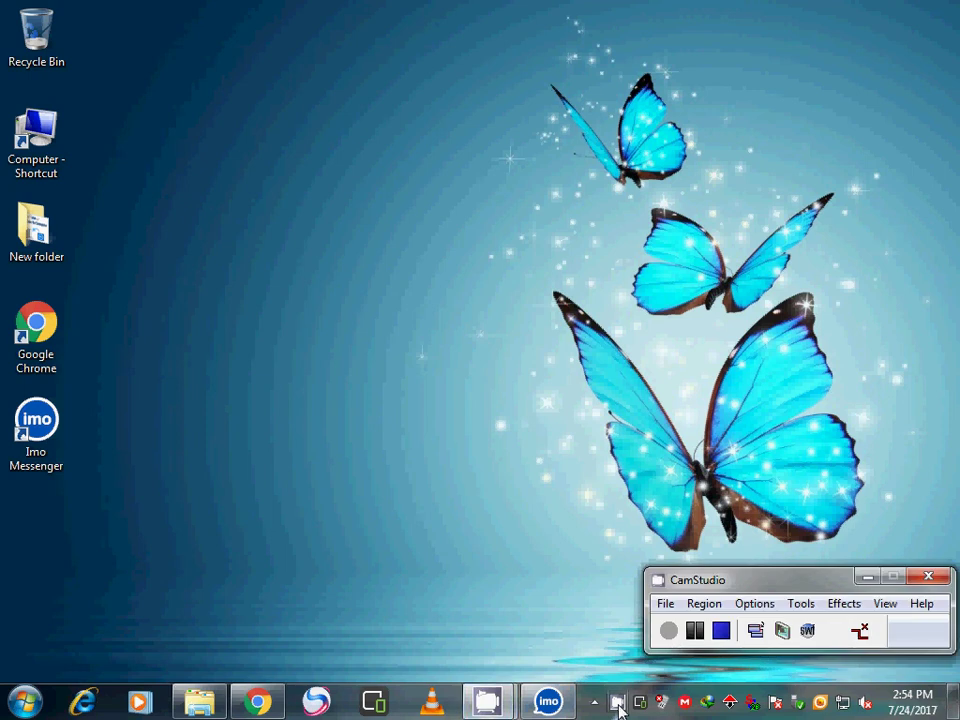